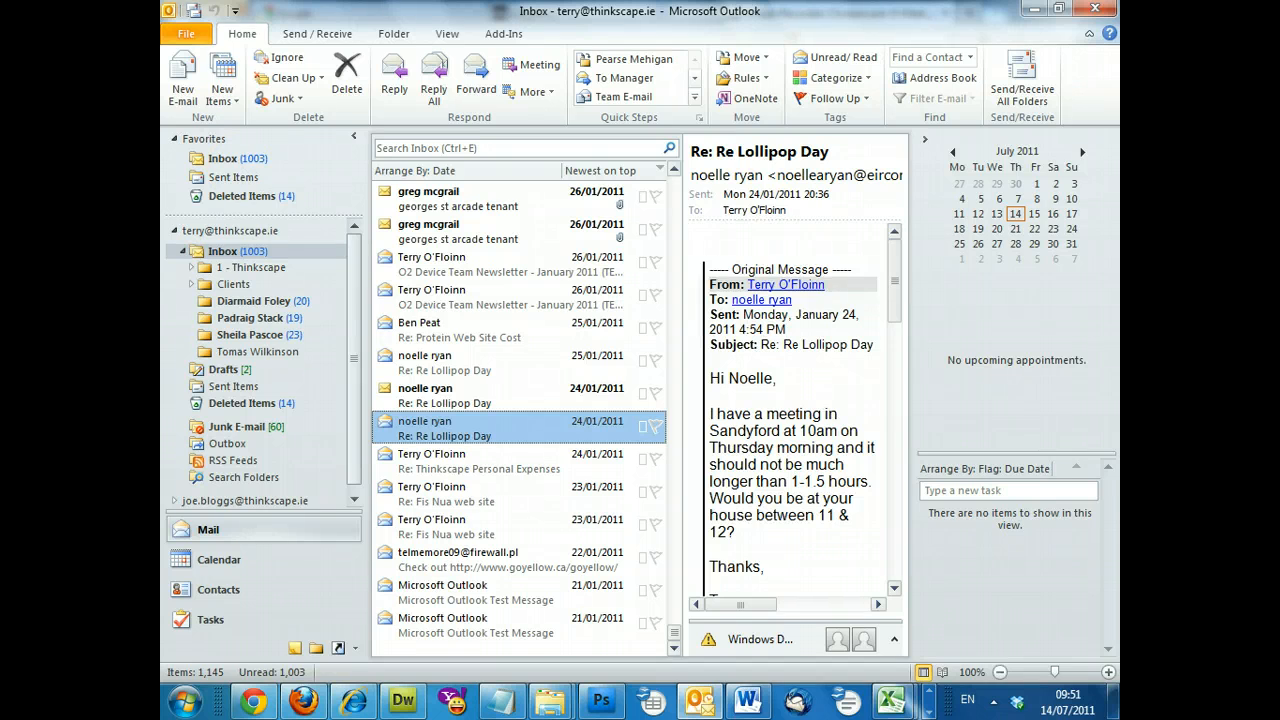
# Step: Show the Account Information page for the current mailbox in Backstage view
pyautogui.click(183, 37)
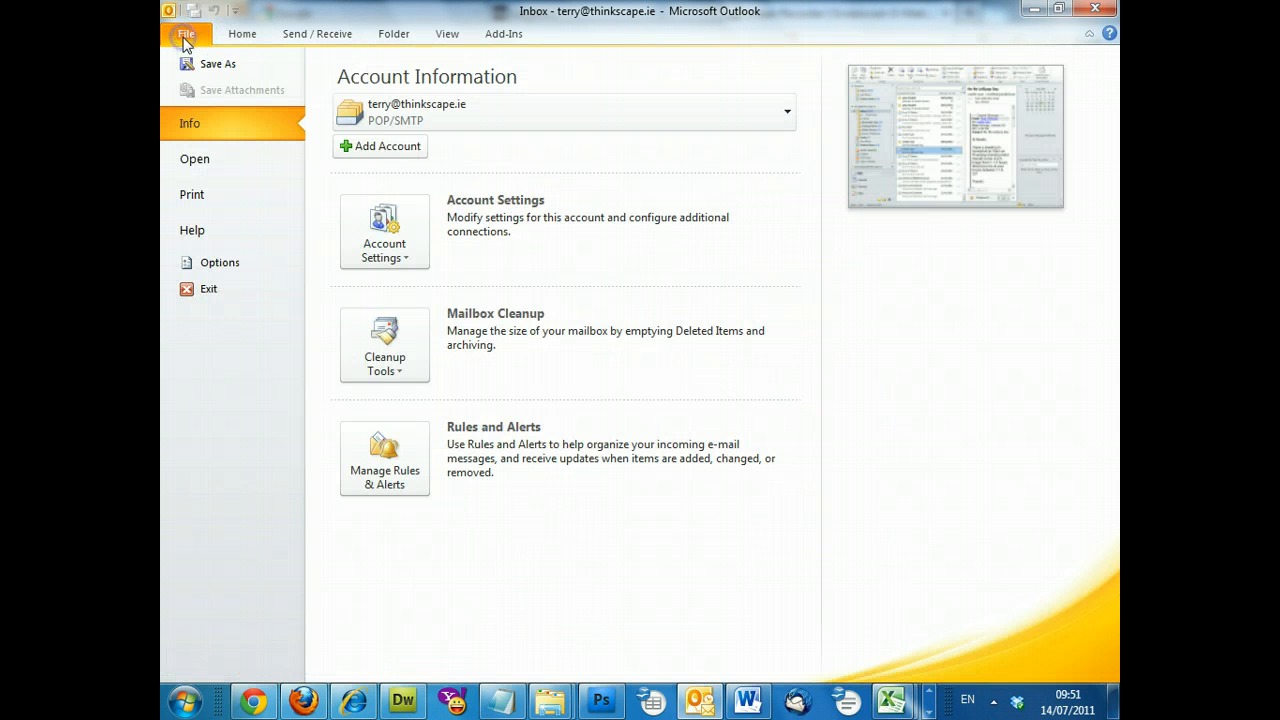
# Step: Start a new e-mail account with the user's full name, e-mail address and password entered twice
pyautogui.click(378, 150)
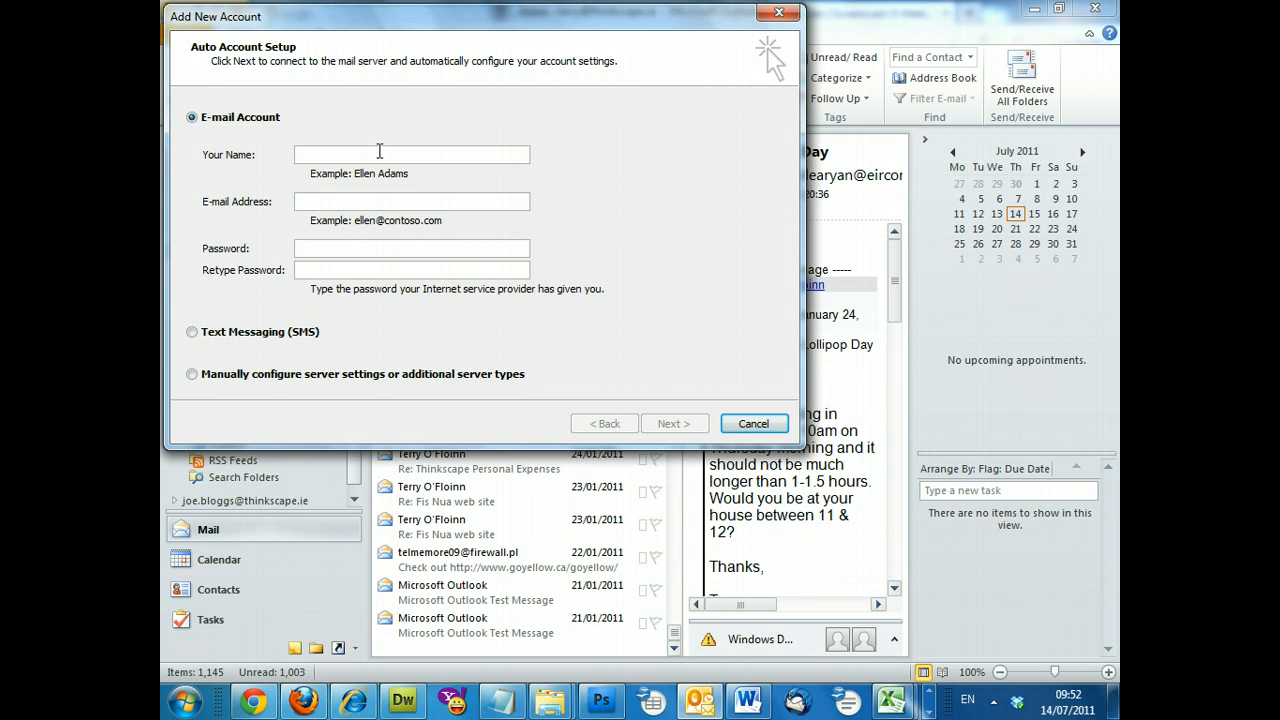
pyautogui.click(379, 151)
pyautogui.write('Joe')
pyautogui.write(' Bloggs')
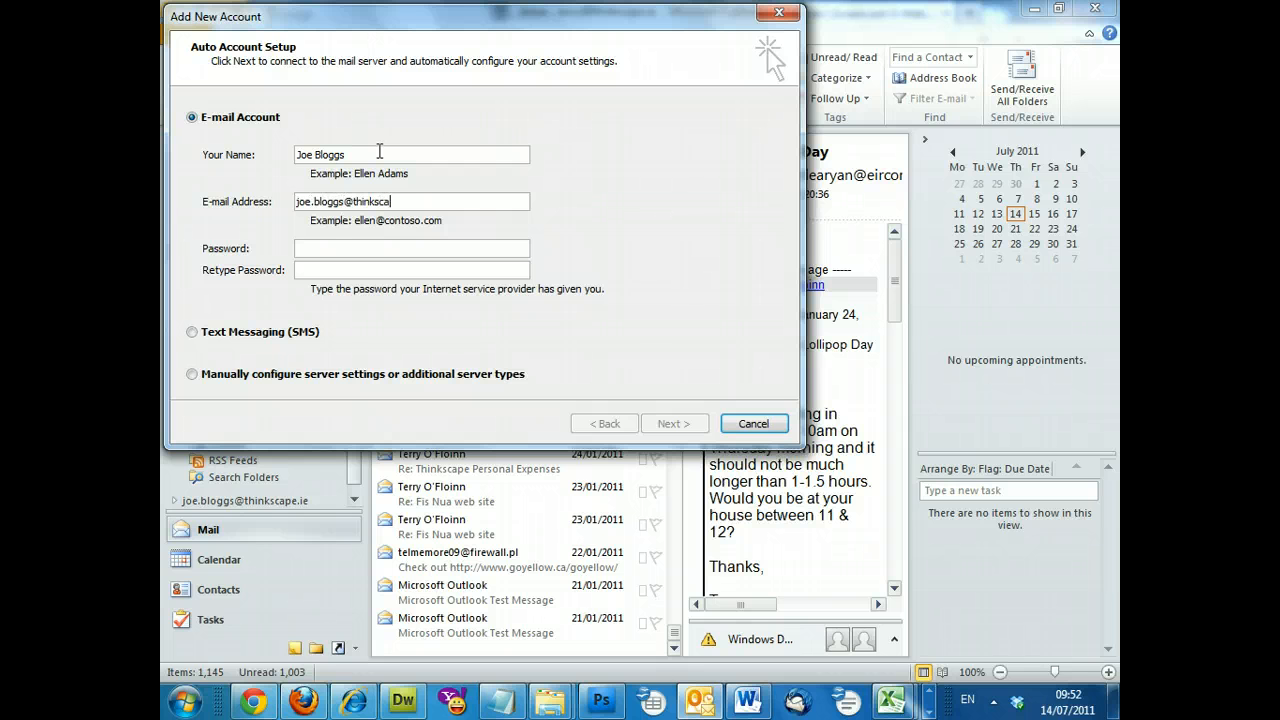
pyautogui.press('Tab')
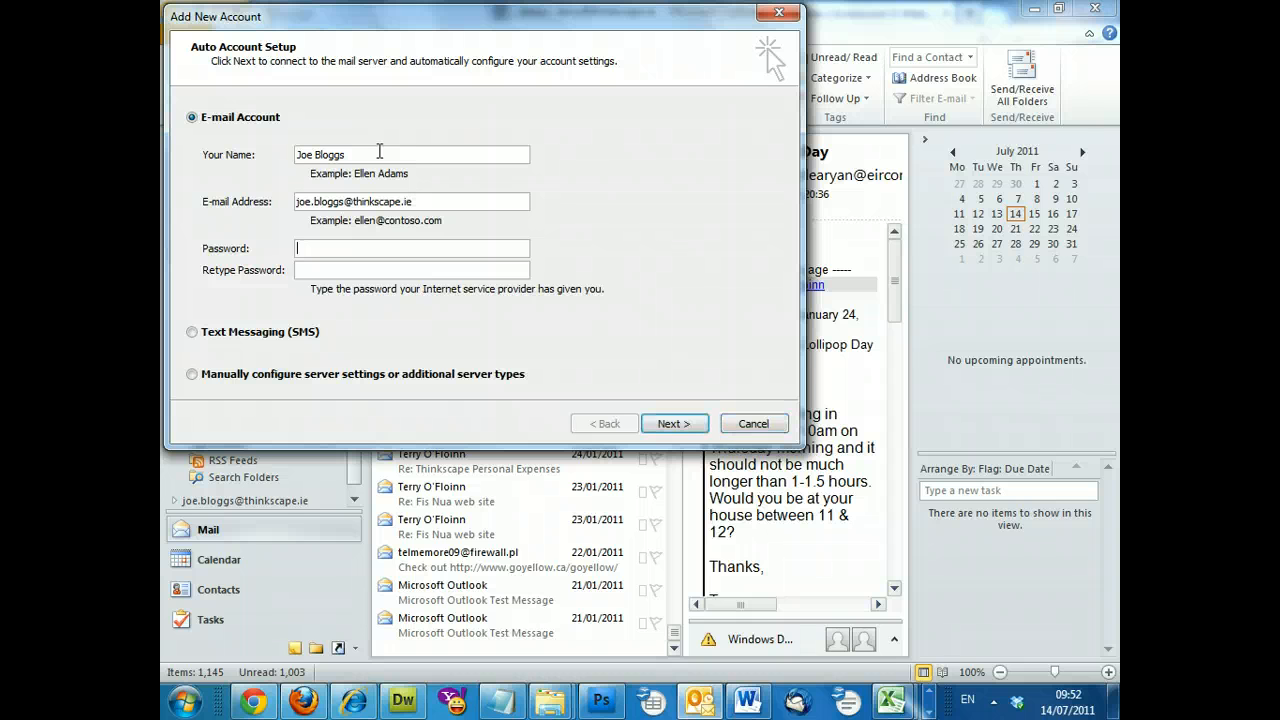
pyautogui.write('**********************')
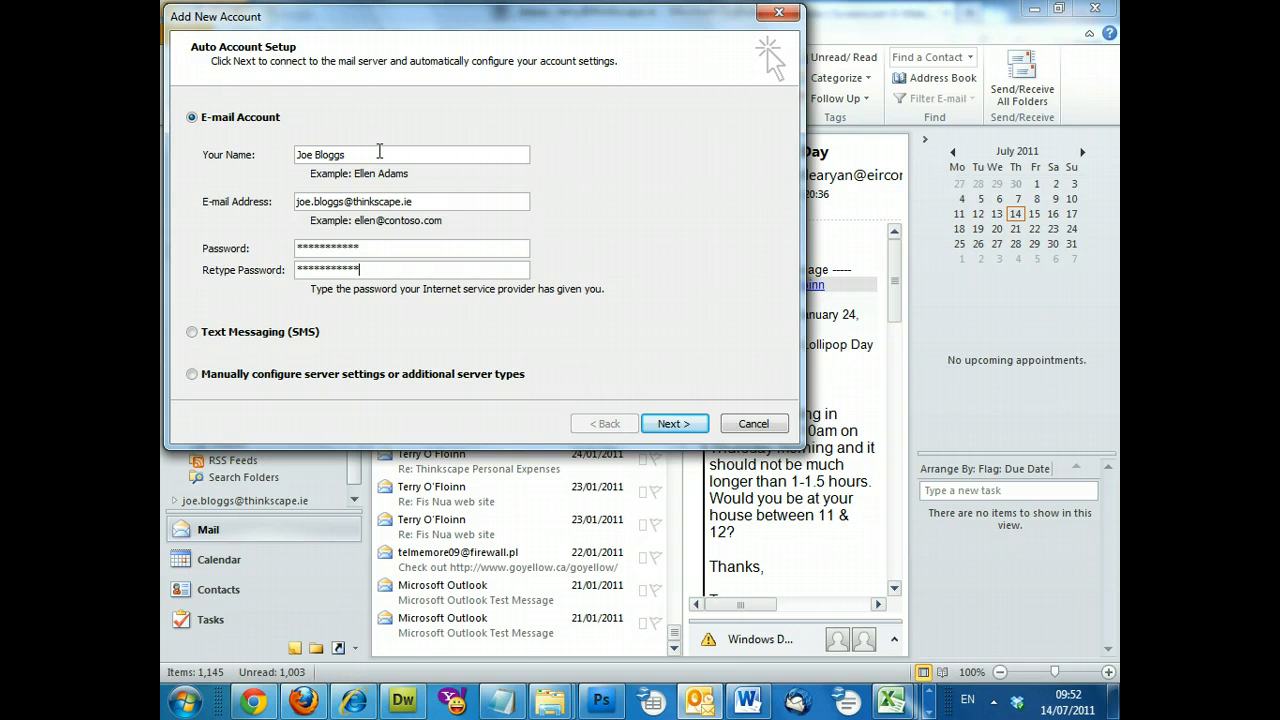
# Step: Choose manual server configuration for an Internet E-mail account to reach its settings page
pyautogui.click(192, 376)
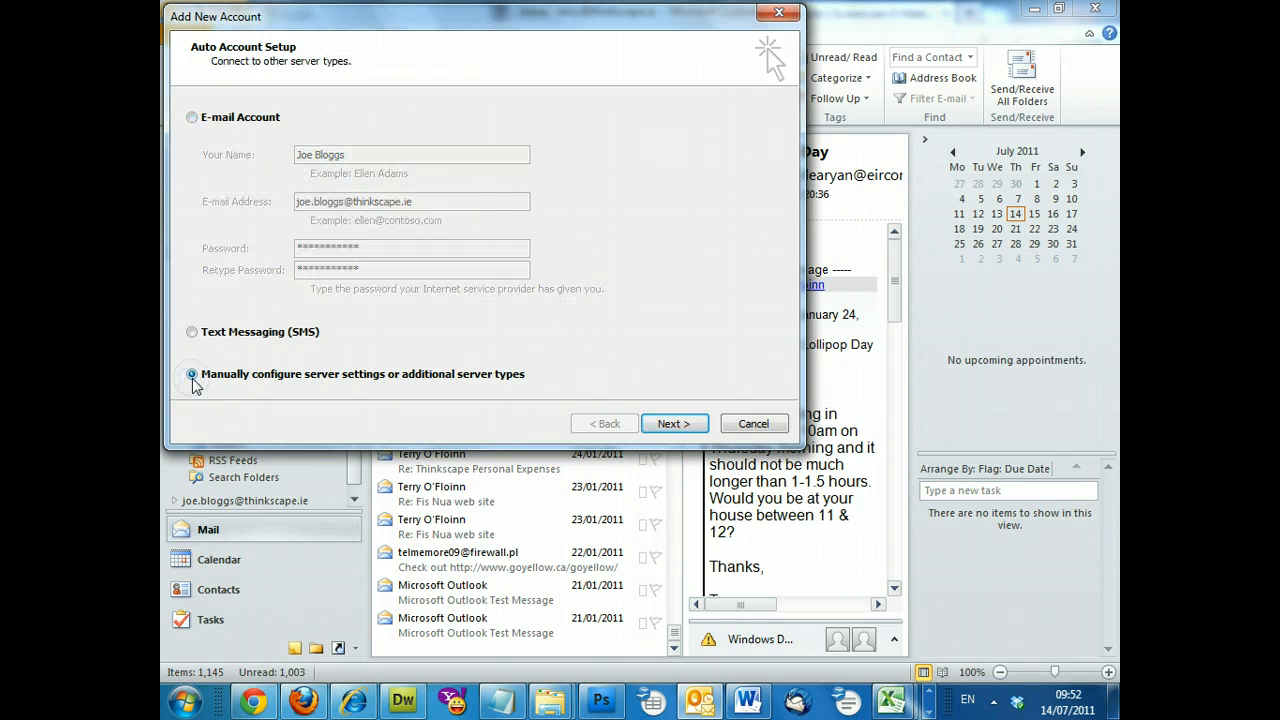
pyautogui.click(664, 424)
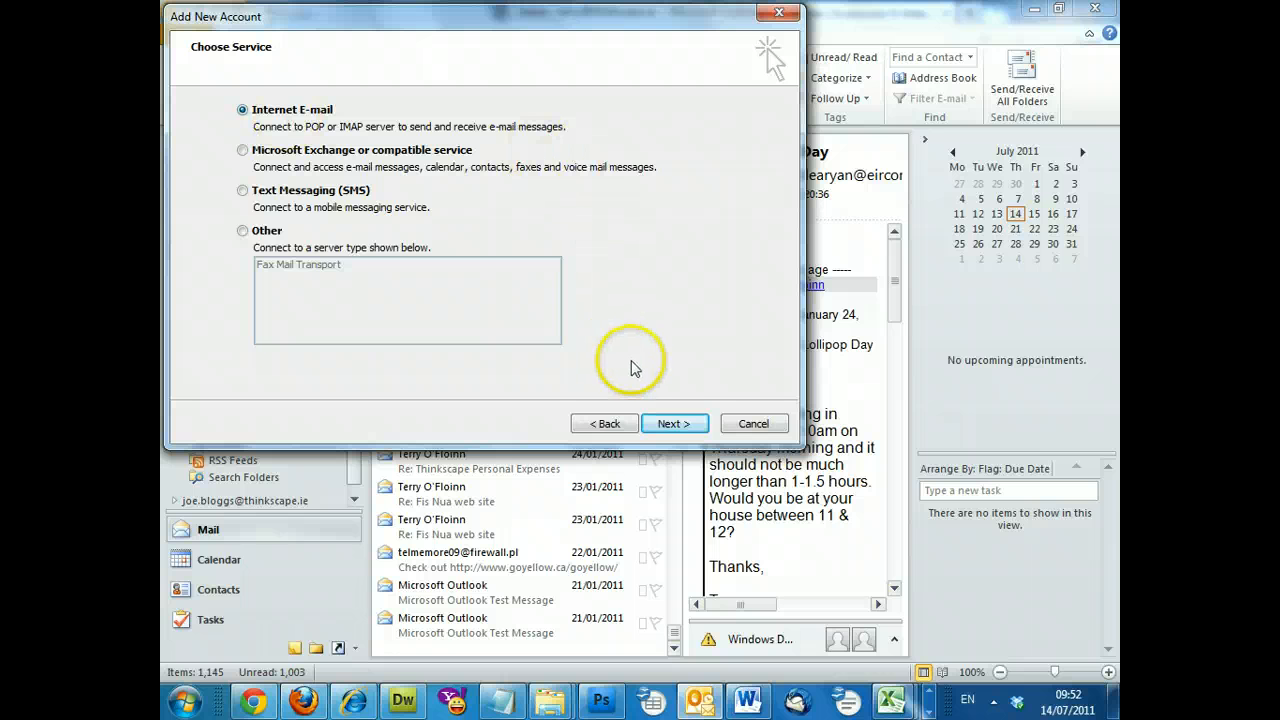
pyautogui.click(663, 425)
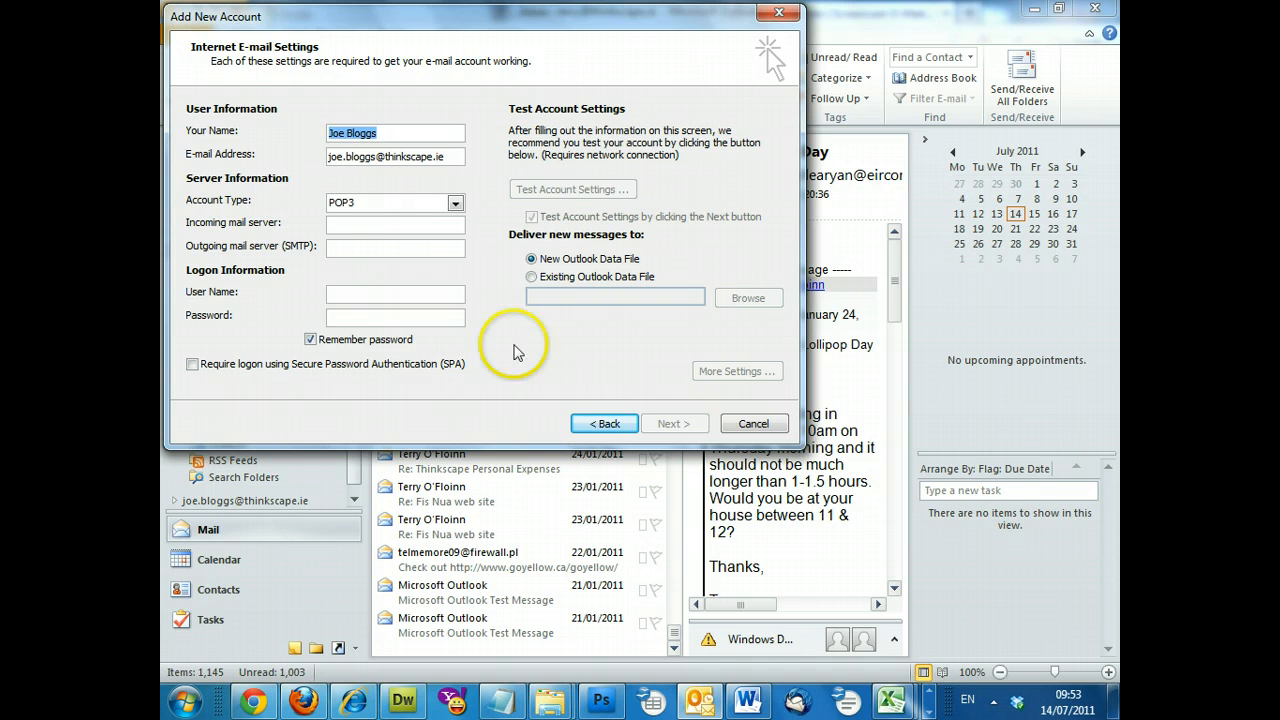
# Step: Set the account type to POP3 and the incoming server to pop33r.cp.blacknight.com
pyautogui.click(344, 208)
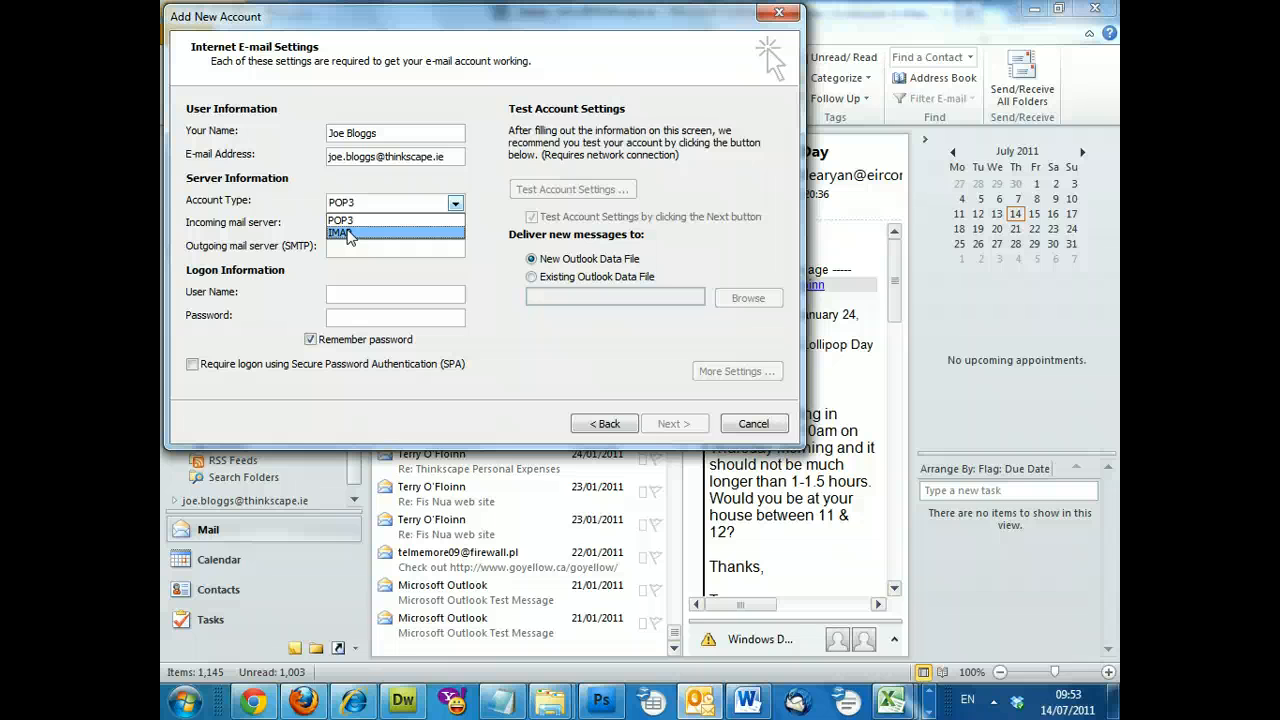
pyautogui.click(352, 221)
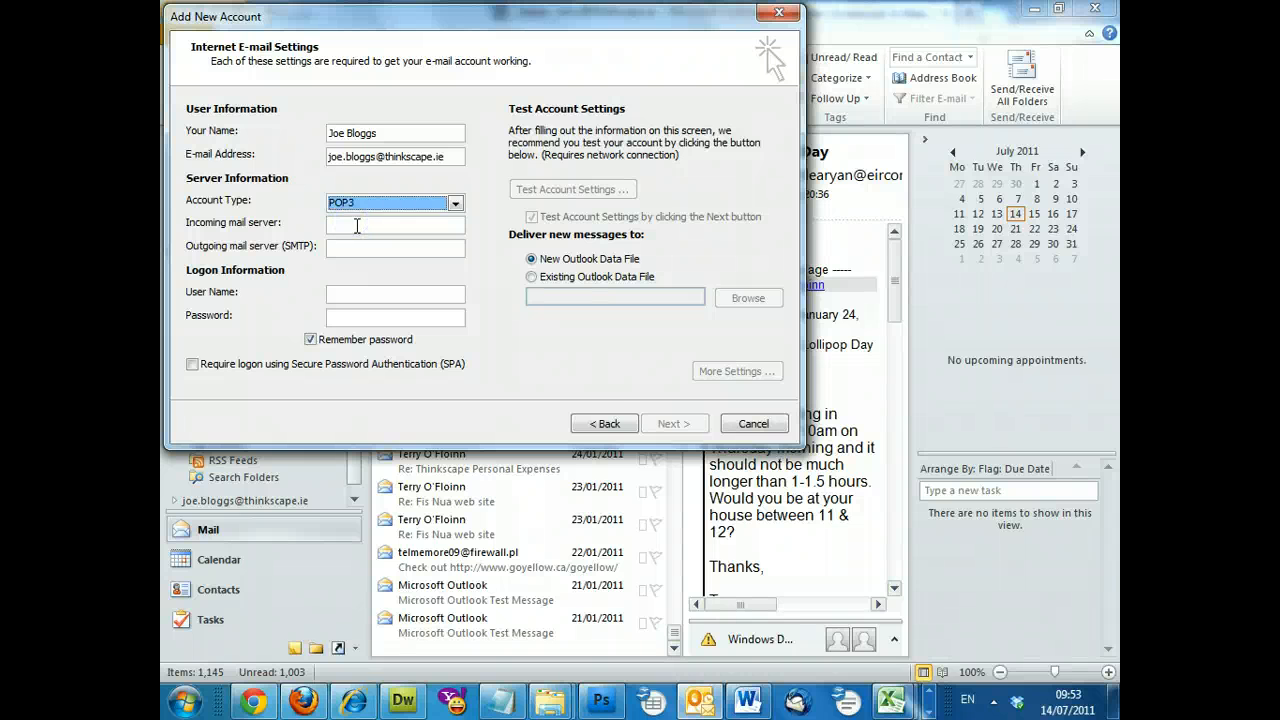
pyautogui.click(358, 225)
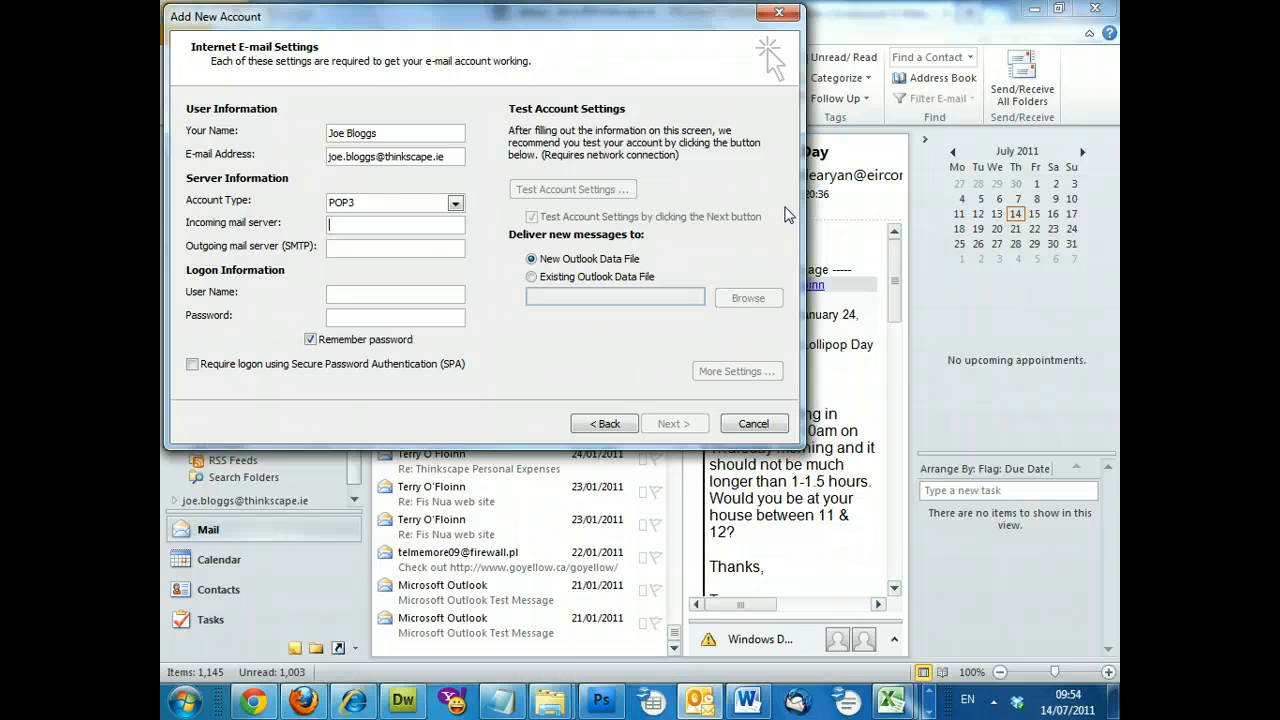
pyautogui.write('pop33r.cp.blacknight.com')
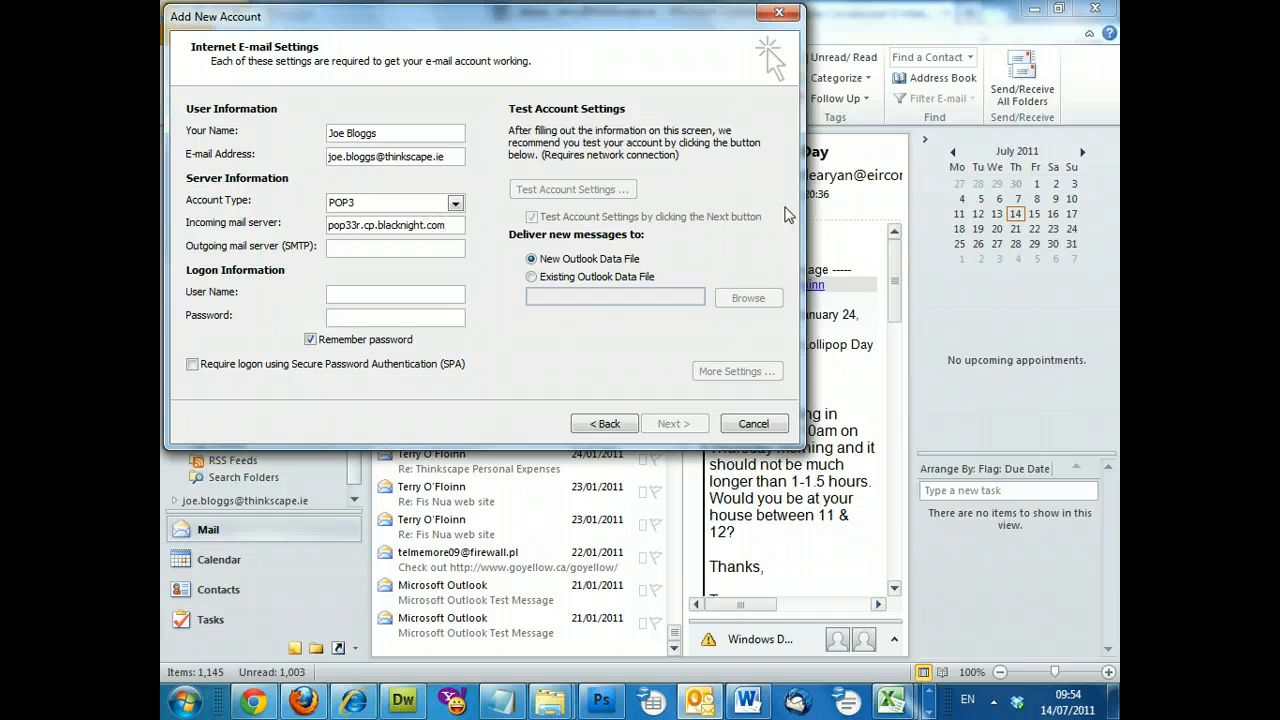
# Step: Enter smtp1r.cp.blacknight.com as the outgoing (SMTP) mail server
pyautogui.click(437, 252)
pyautogui.write('smtp1r.cp.b')
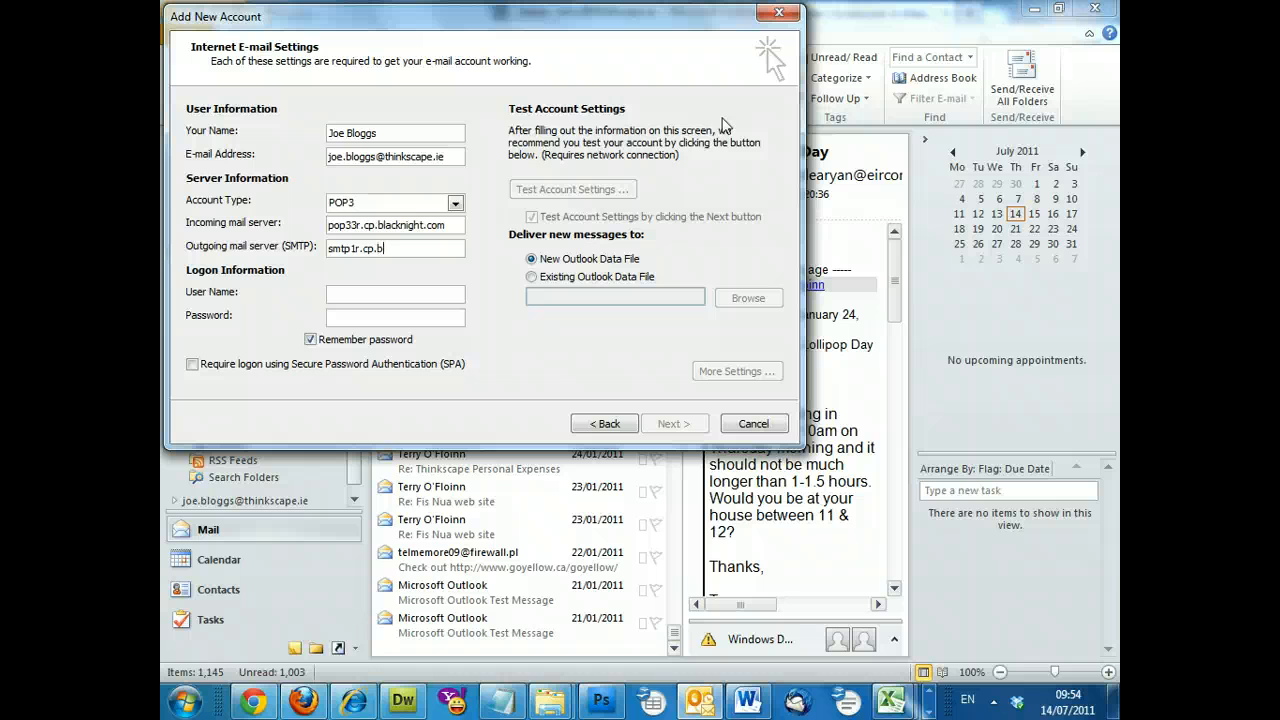
pyautogui.write('lacknight.com')
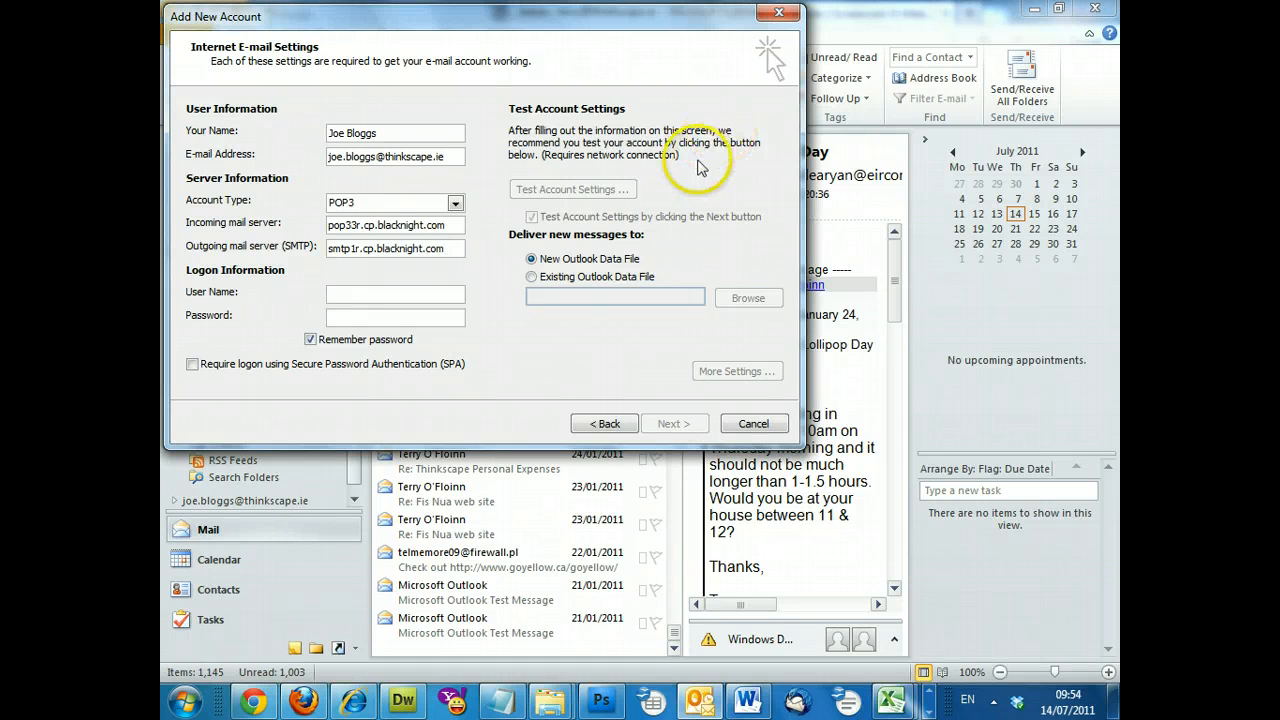
# Step: Use the account's full e-mail address as the logon user name and enter its password
pyautogui.click(380, 293)
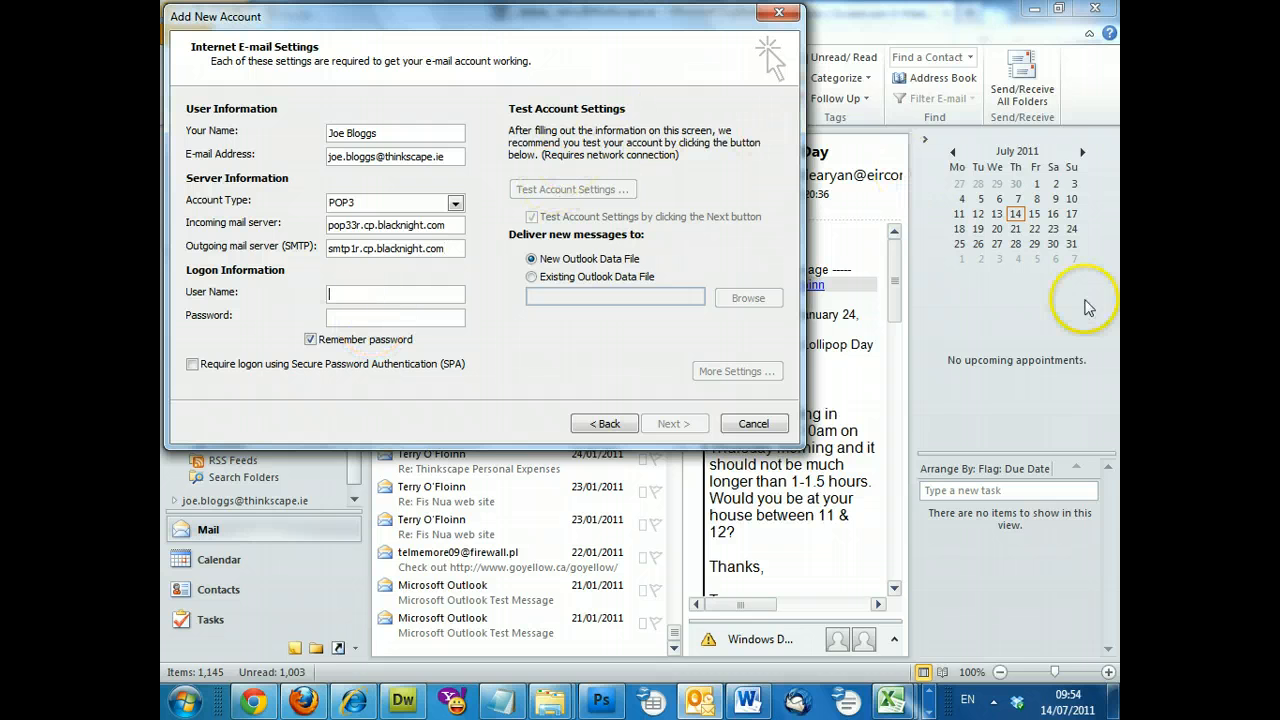
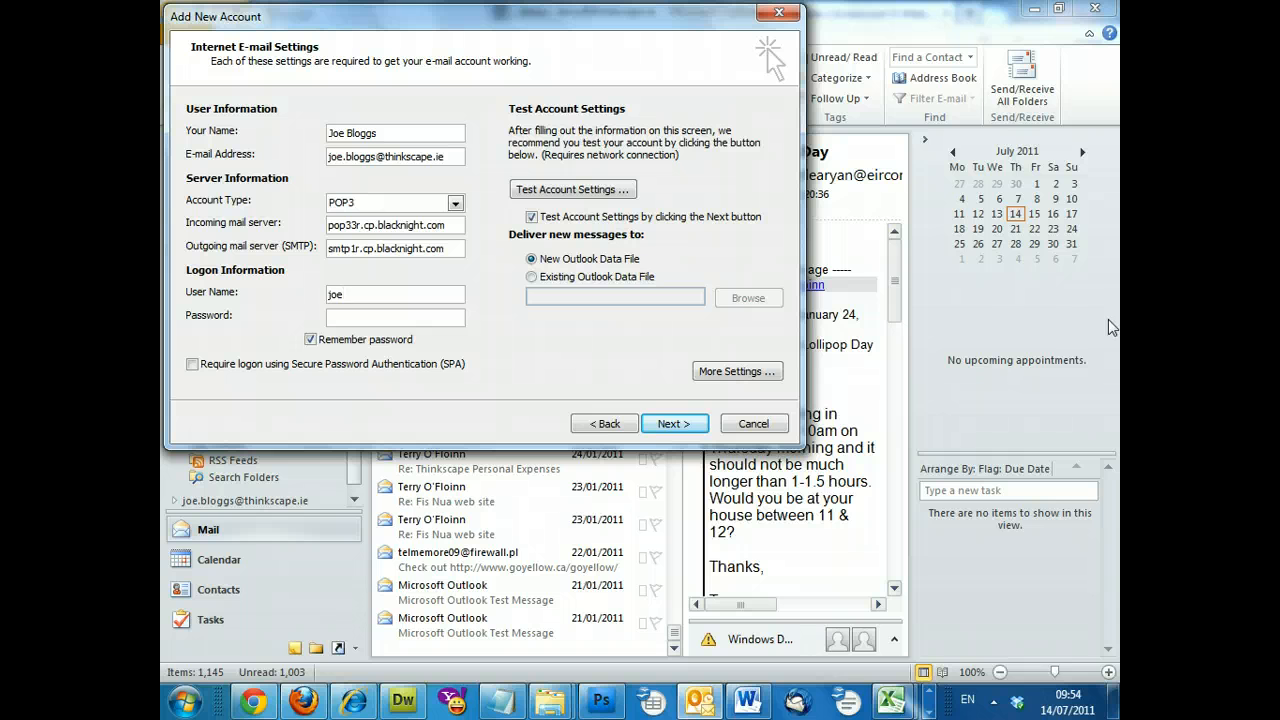
pyautogui.press('Tab')
pyautogui.write('********')
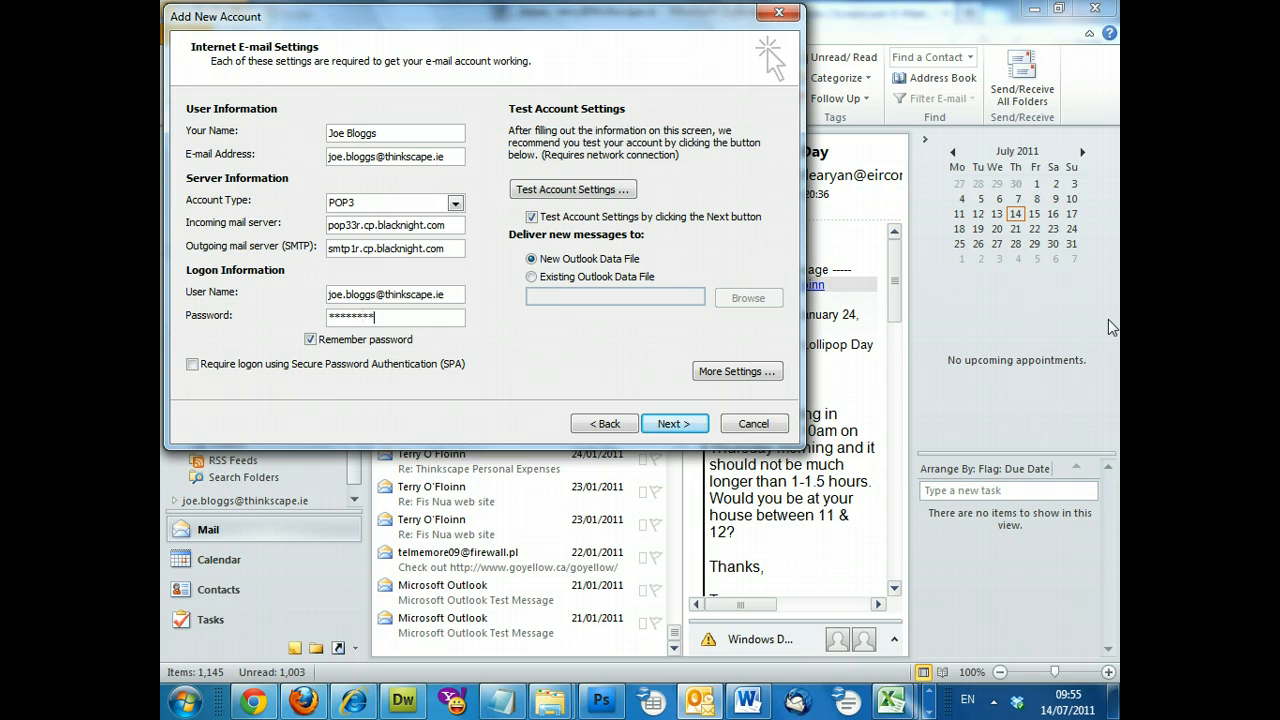
pyautogui.write('***')
# Step: In More Settings, require SMTP authentication using the incoming server's settings and confirm
pyautogui.click(737, 371)
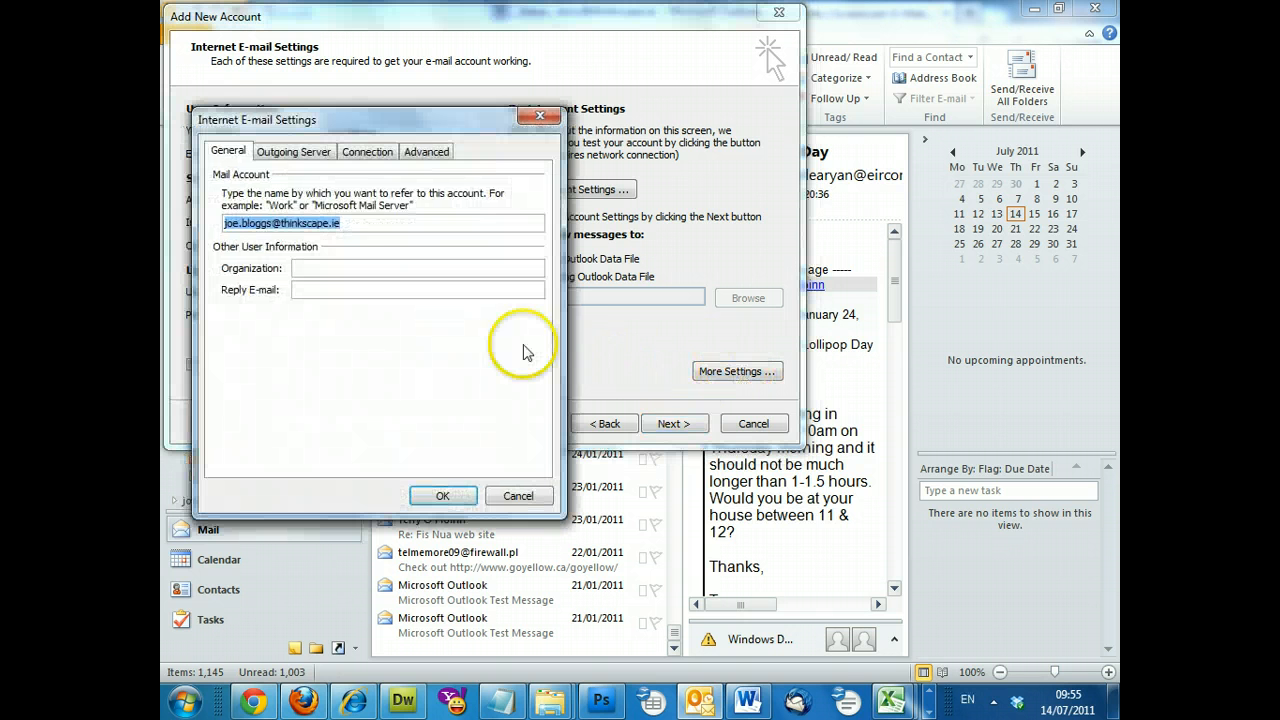
pyautogui.click(303, 158)
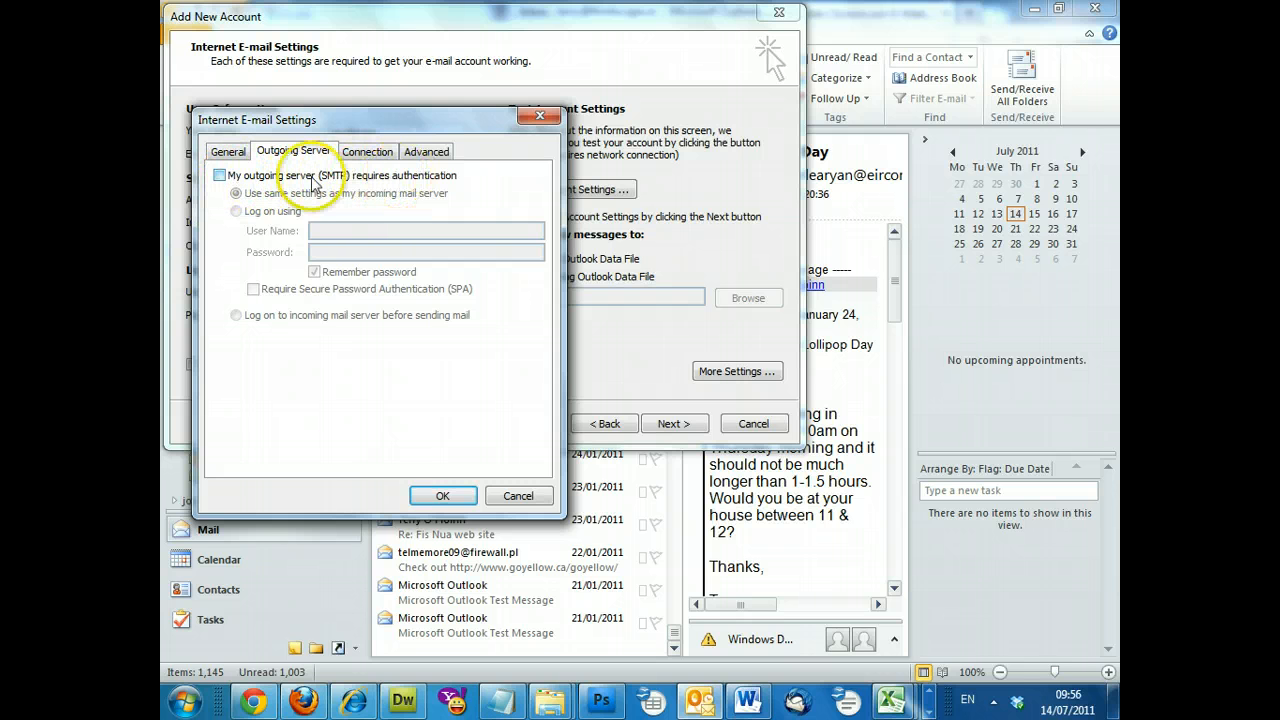
pyautogui.click(220, 177)
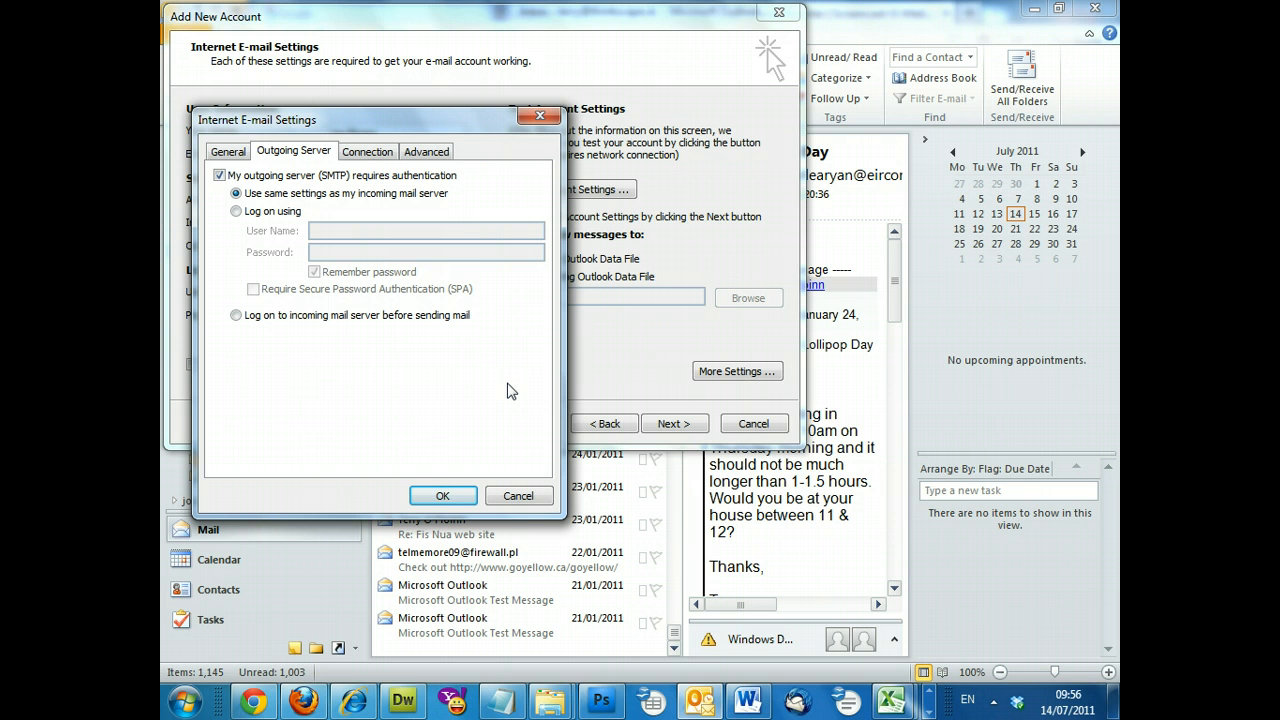
pyautogui.click(352, 119)
pyautogui.click(443, 496)
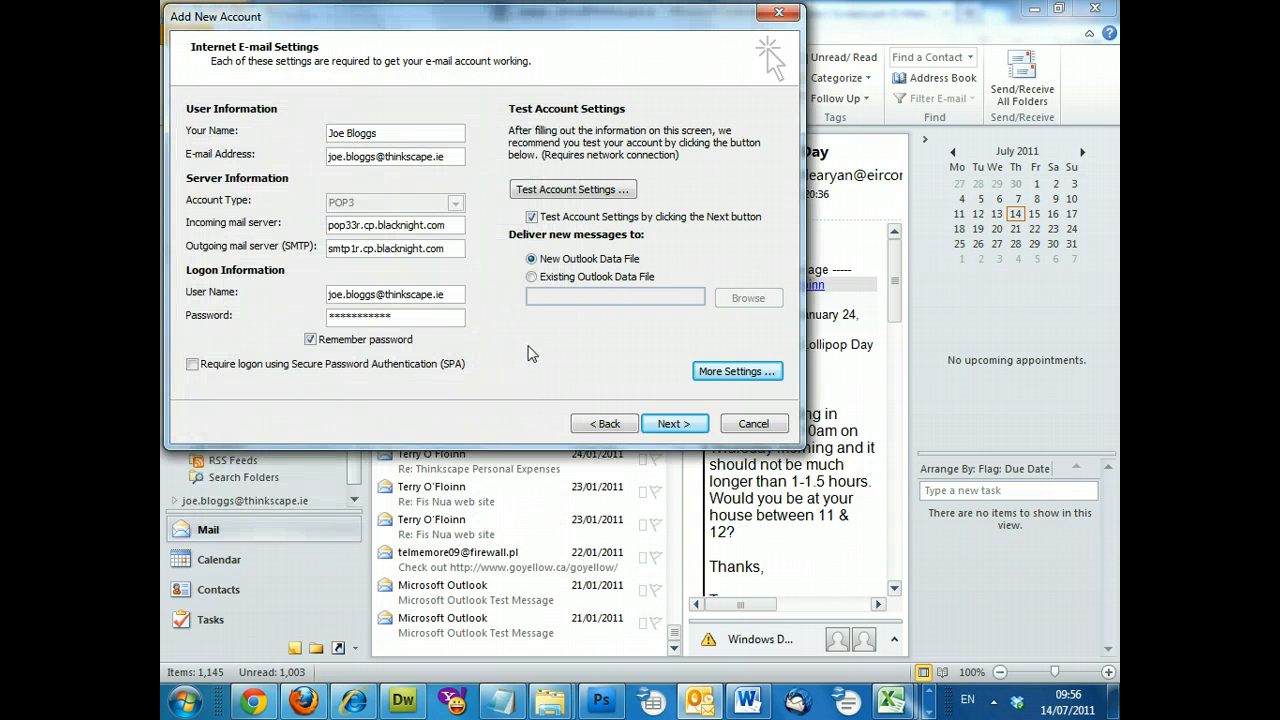
# Step: Run the account settings test, dismiss the successful results and finish the wizard
pyautogui.click(673, 423)
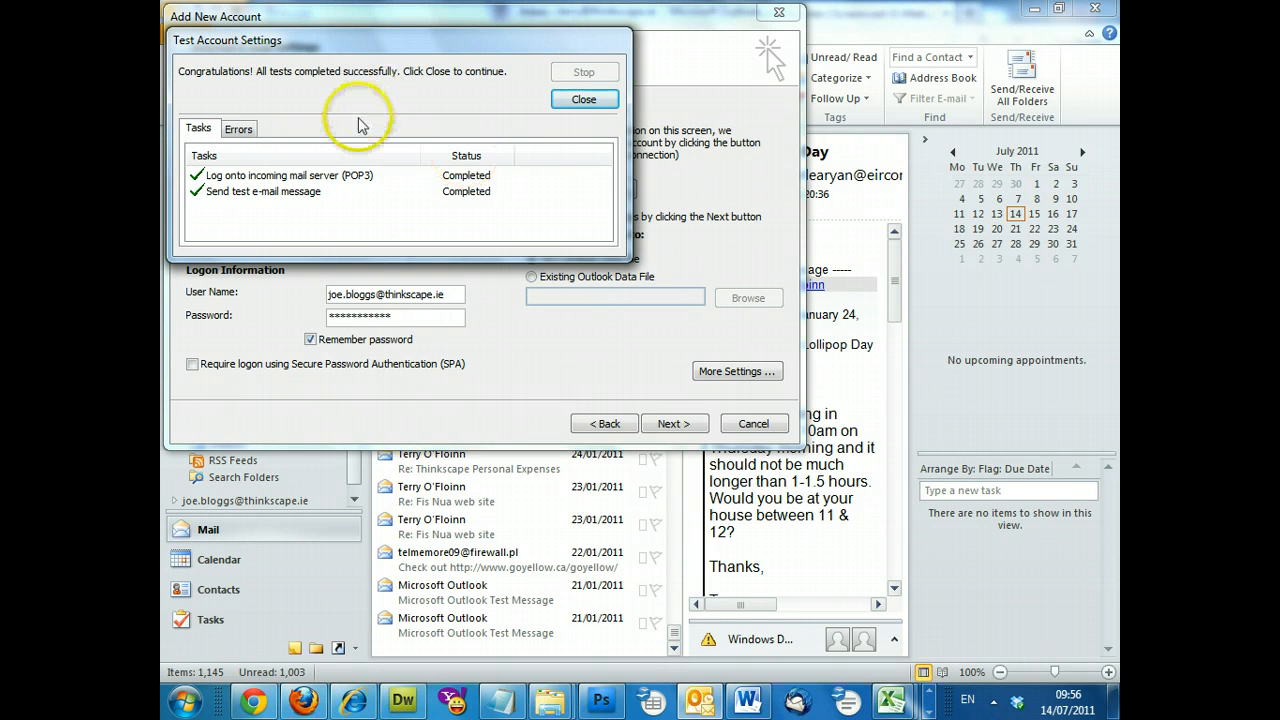
pyautogui.click(586, 100)
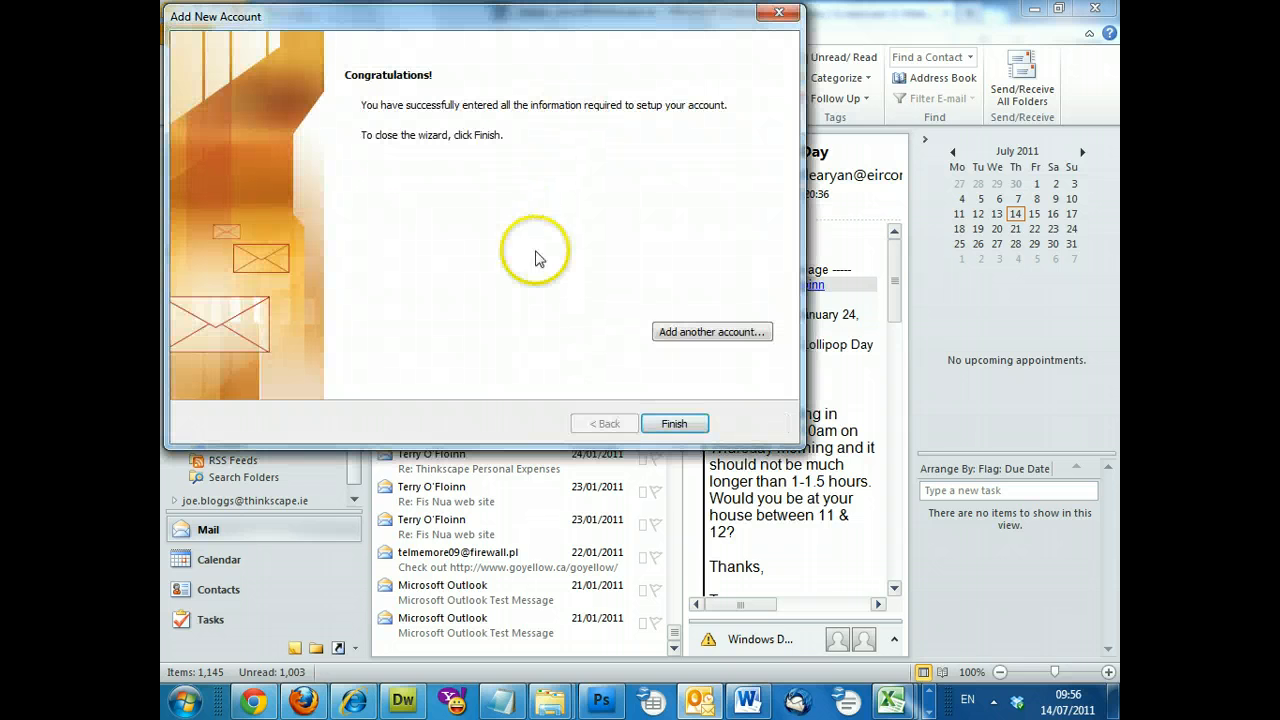
pyautogui.click(676, 424)
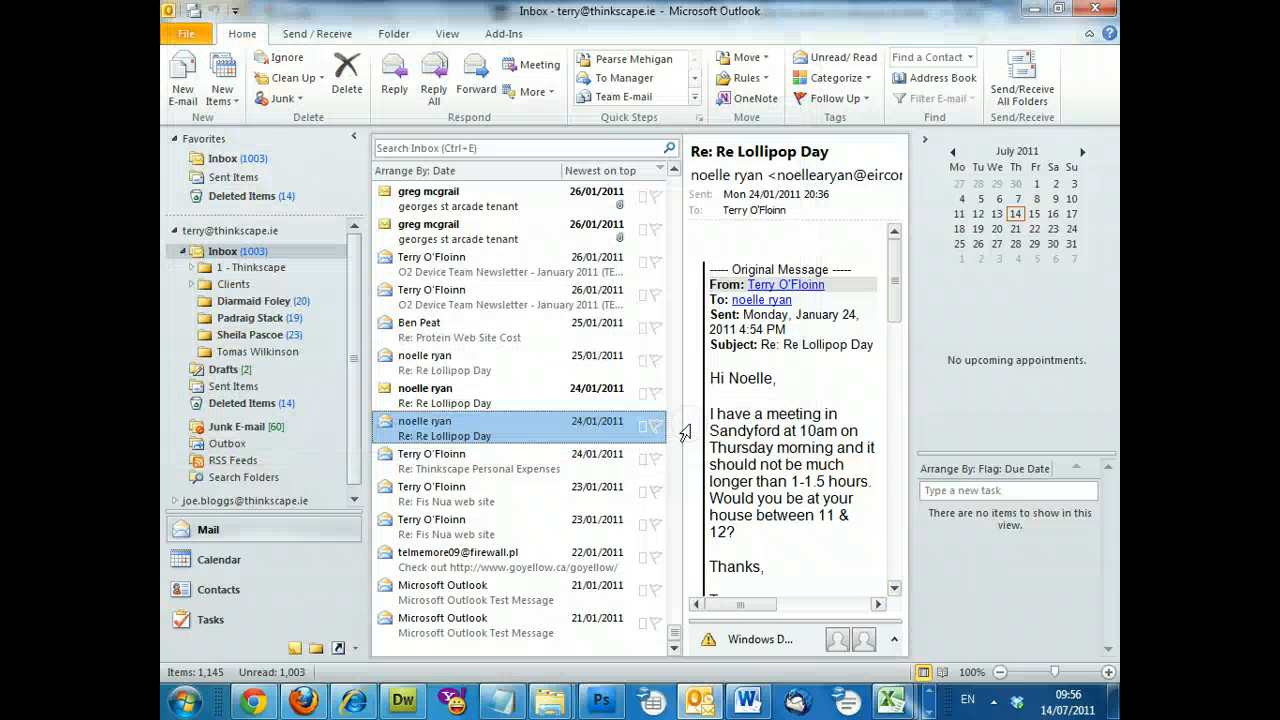